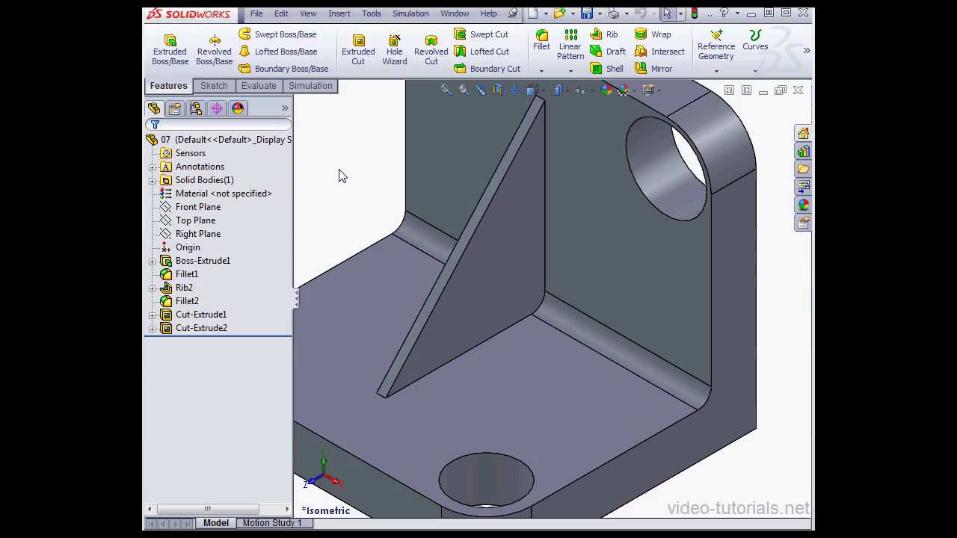
Start a new static study named 'Study 1' from Study Advisor and open its Create Mesh settings
left_click(327, 91)
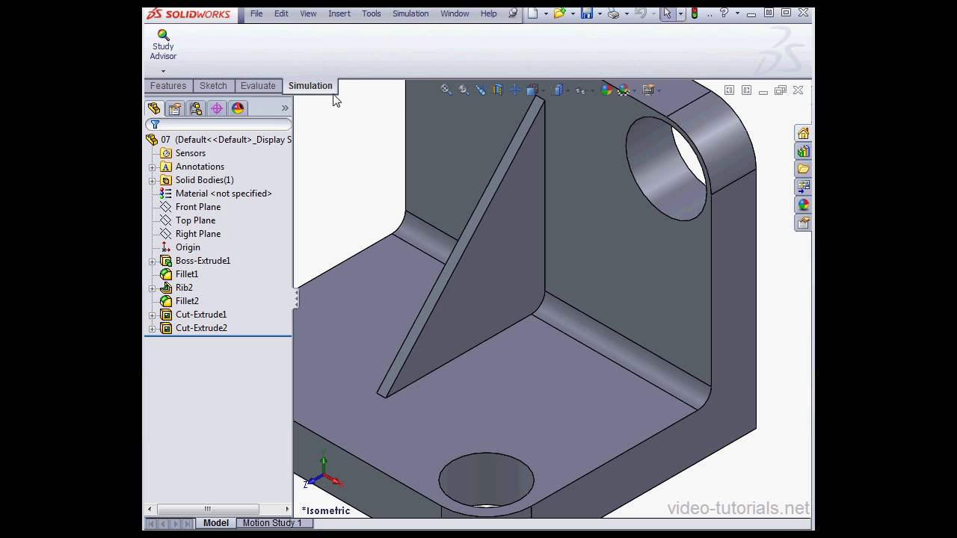
left_click(164, 71)
left_click(179, 102)
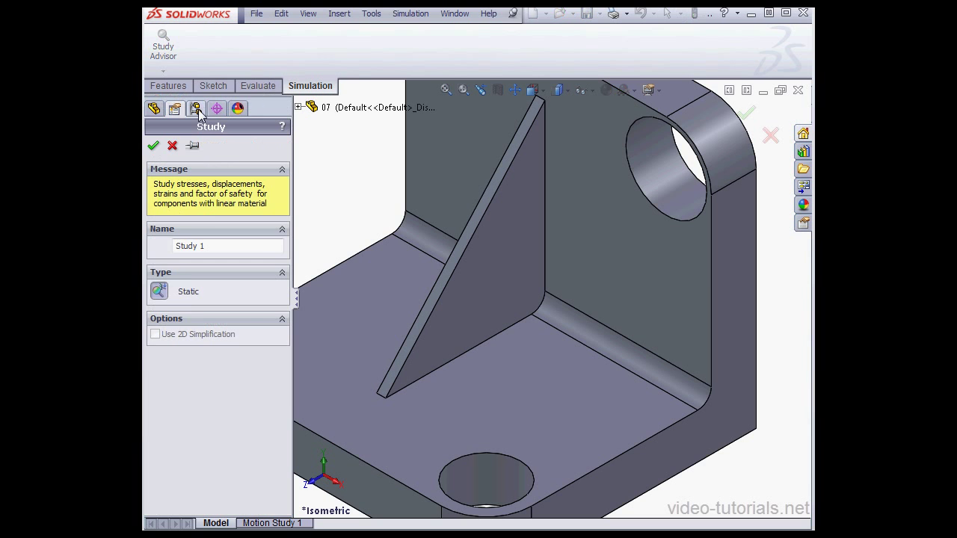
left_click(153, 146)
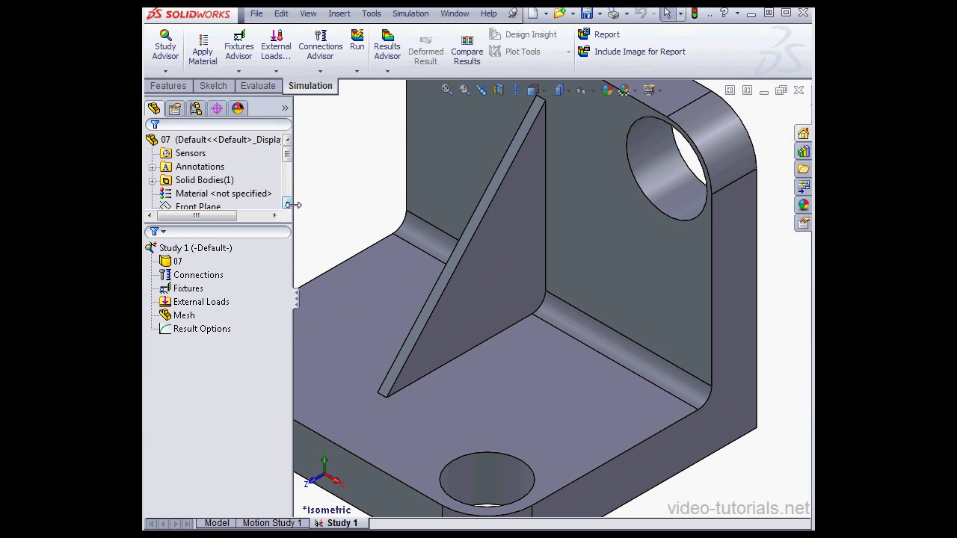
right_click(183, 313)
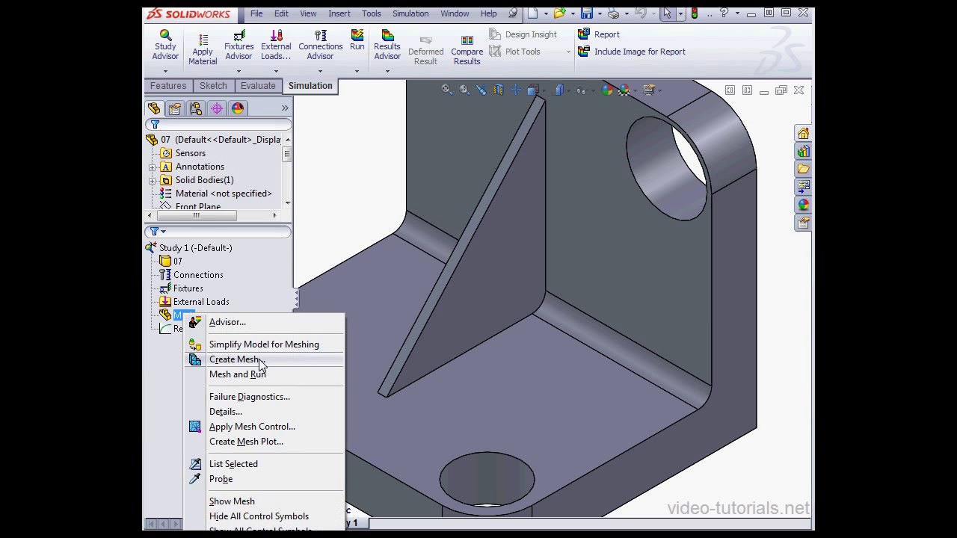
left_click(256, 359)
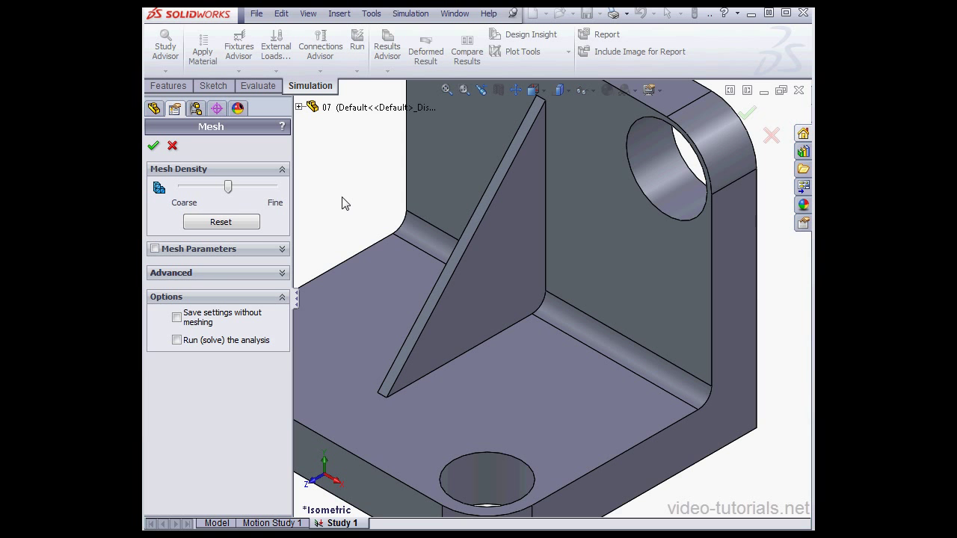
Accept the default mesh settings to generate a solid tetrahedral mesh on the bracket
left_click(154, 147)
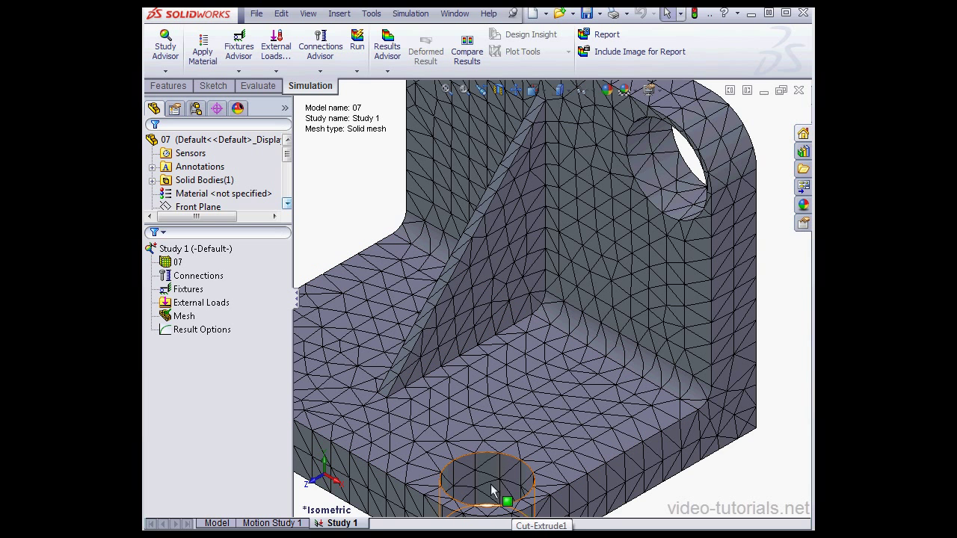
Remesh the bracket with Mesh Density set to Fine, with Mesh Parameters shown
right_click(186, 316)
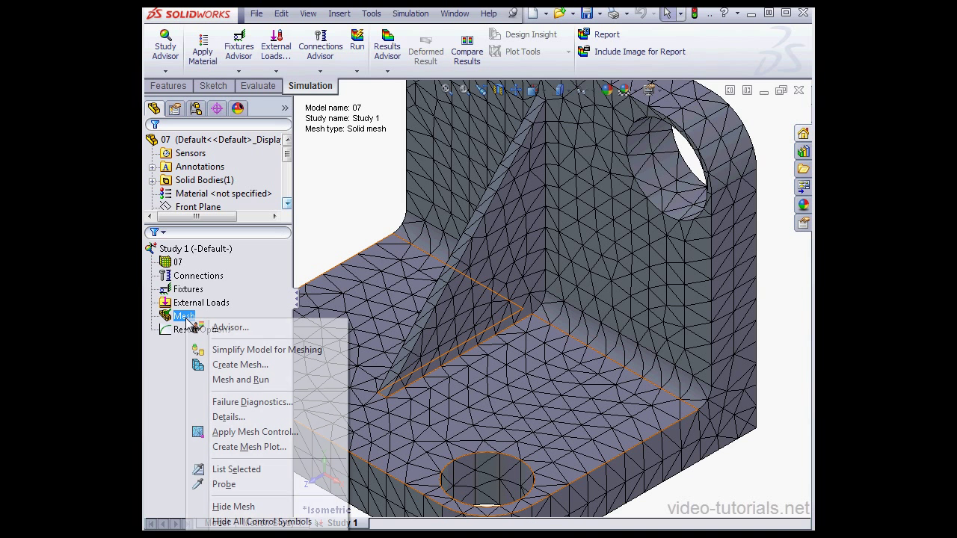
left_click(238, 365)
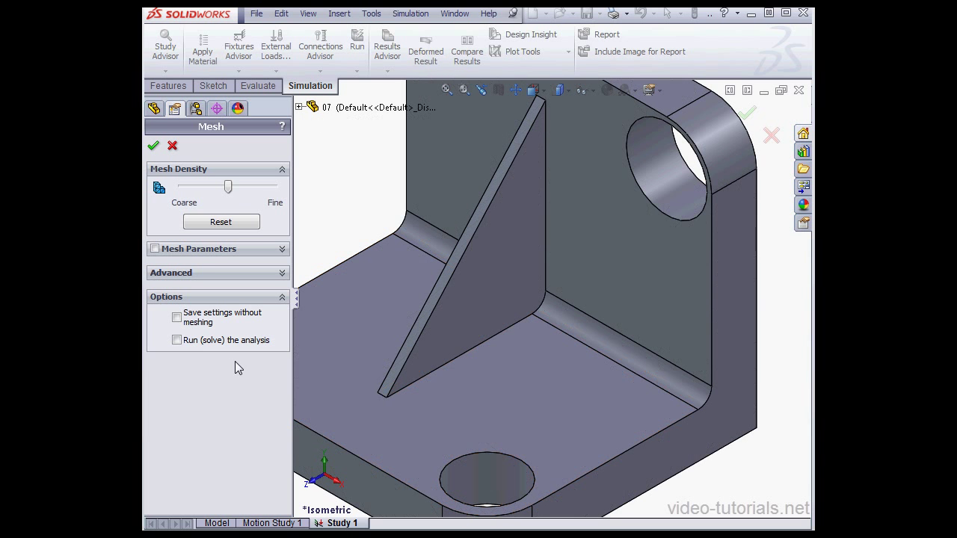
left_click_drag(228, 187, 286, 194)
left_click(155, 249)
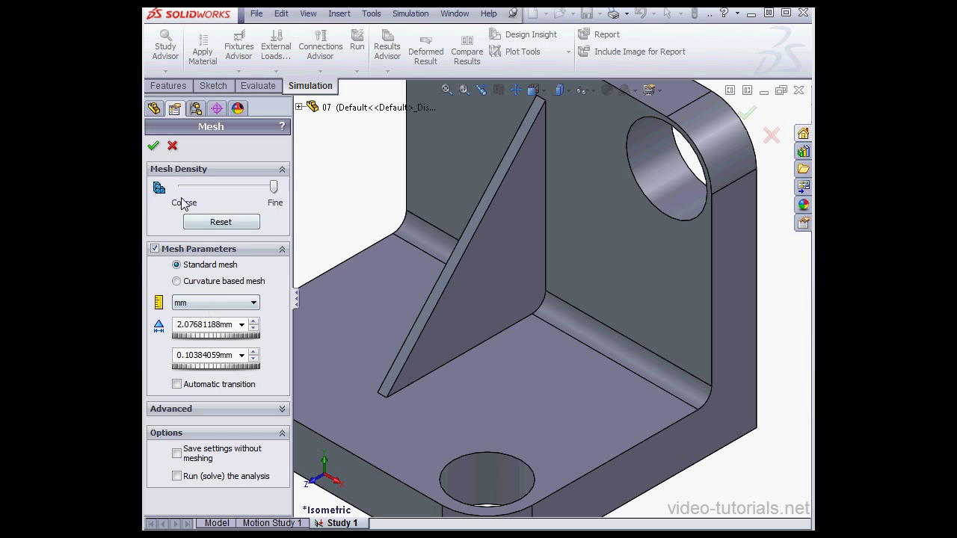
left_click(153, 145)
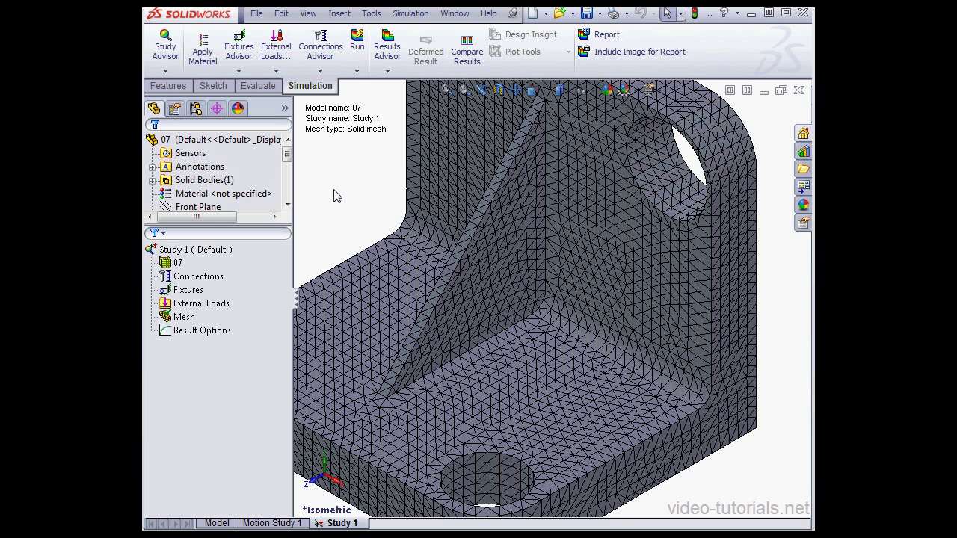
Reset to default density (4.15362375 mm elements), enable Automatic transition, and remesh
right_click(190, 318)
left_click(246, 363)
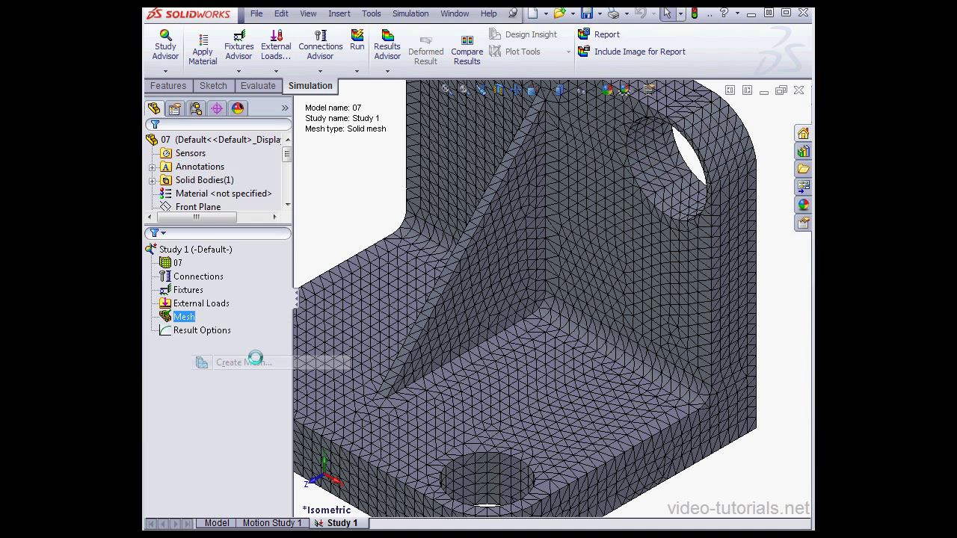
left_click(234, 224)
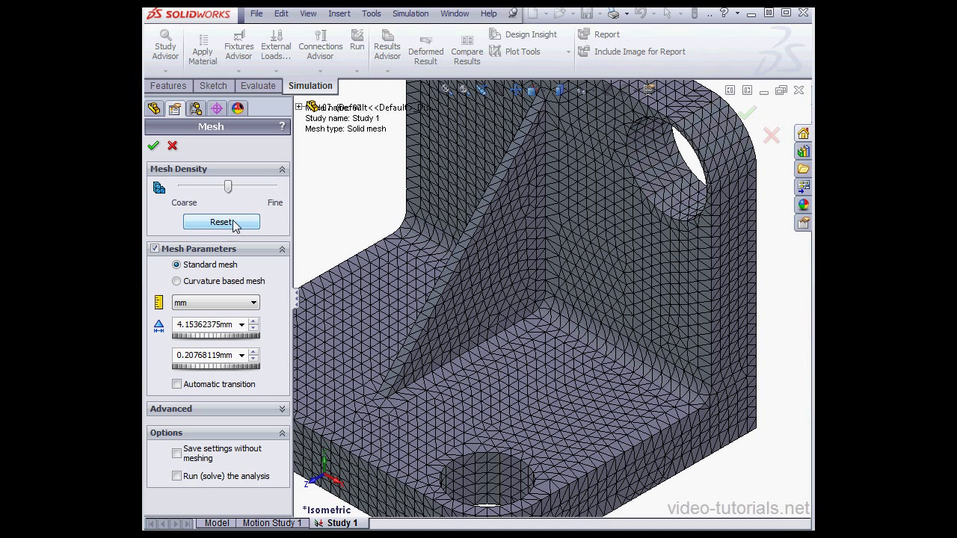
left_click(177, 385)
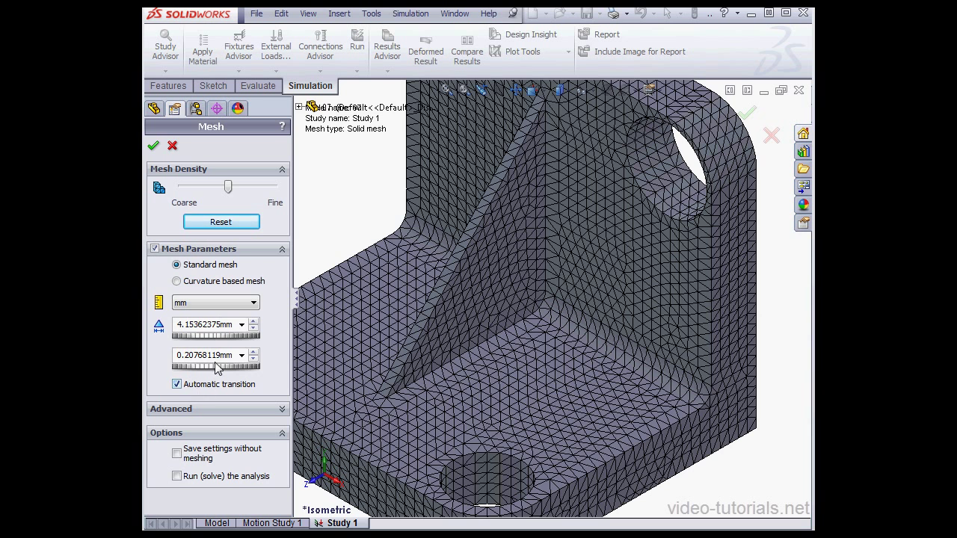
left_click(154, 147)
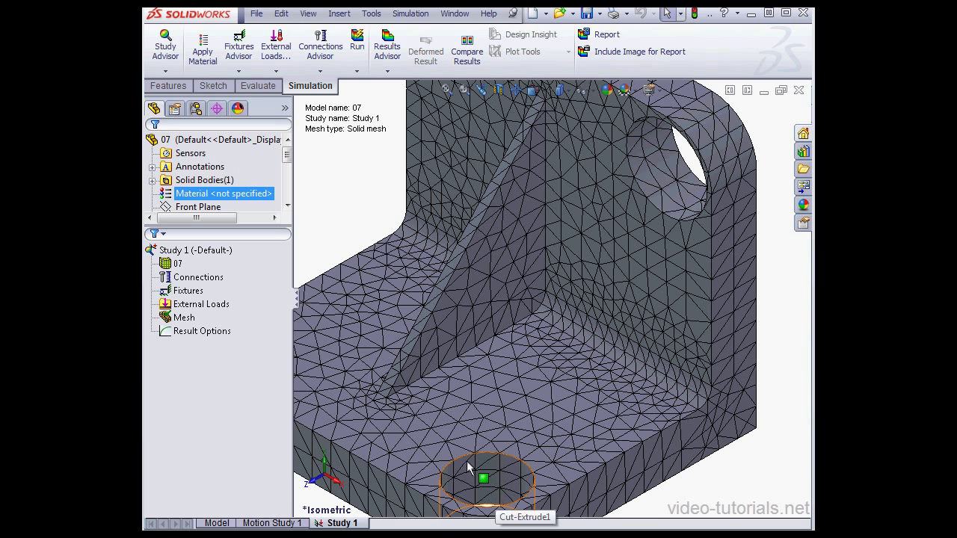
Remesh the bracket at default density with Automatic transition turned off
right_click(186, 318)
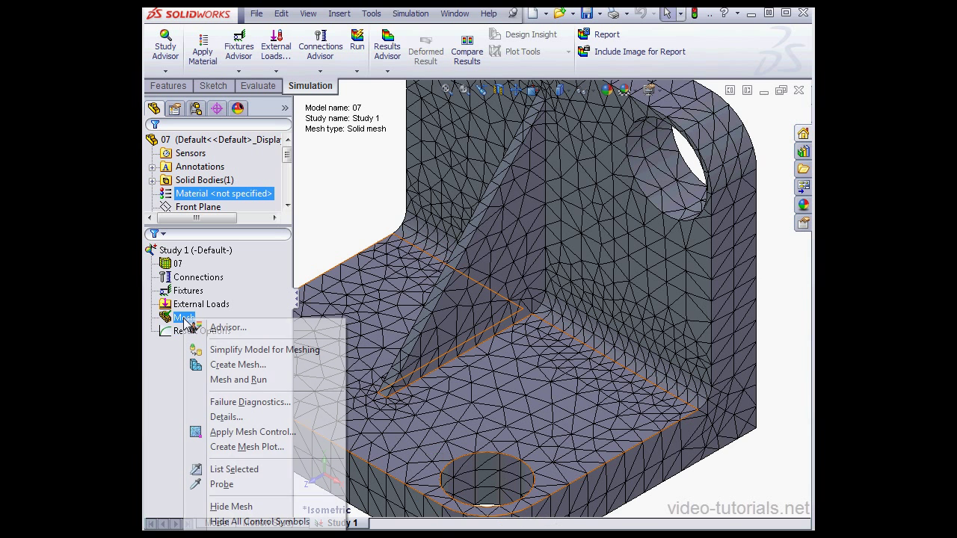
left_click(238, 364)
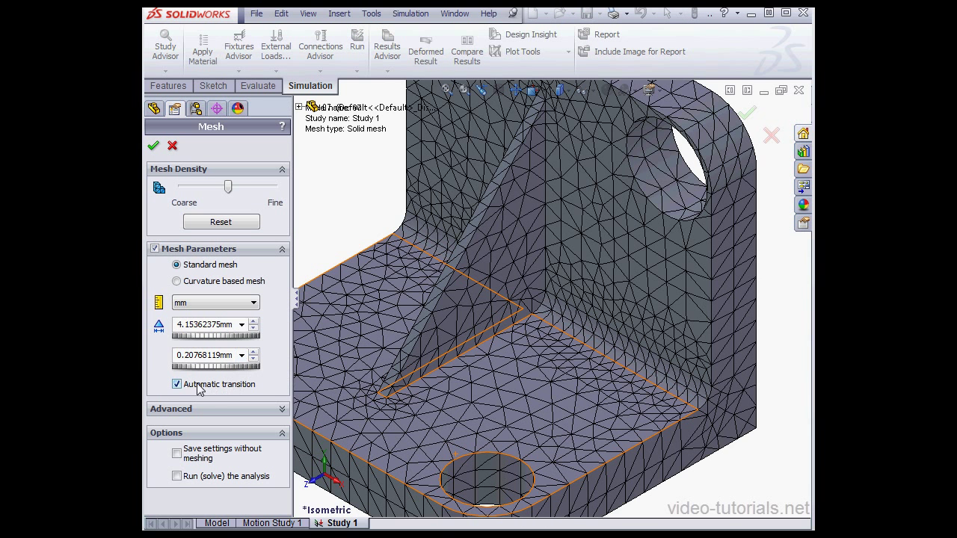
left_click(177, 384)
left_click(154, 145)
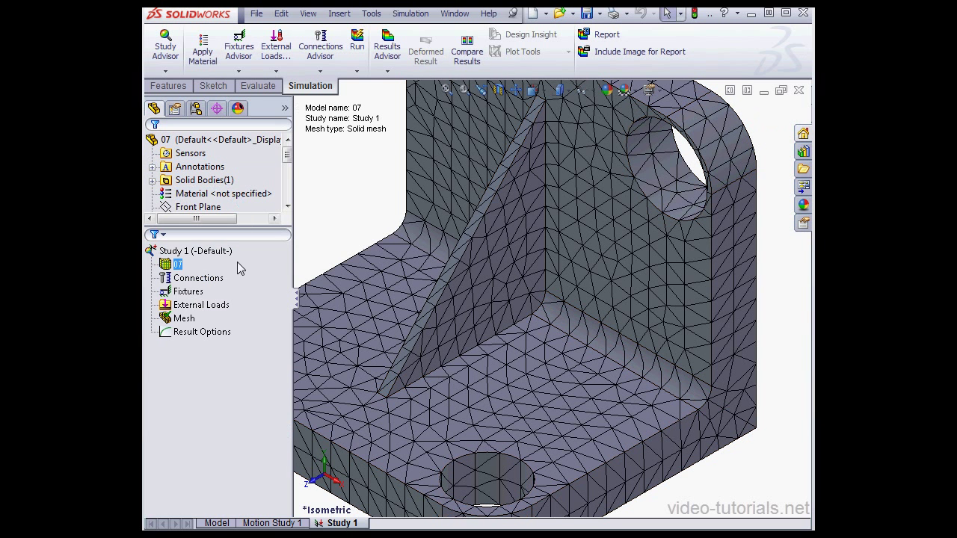
right_click(186, 320)
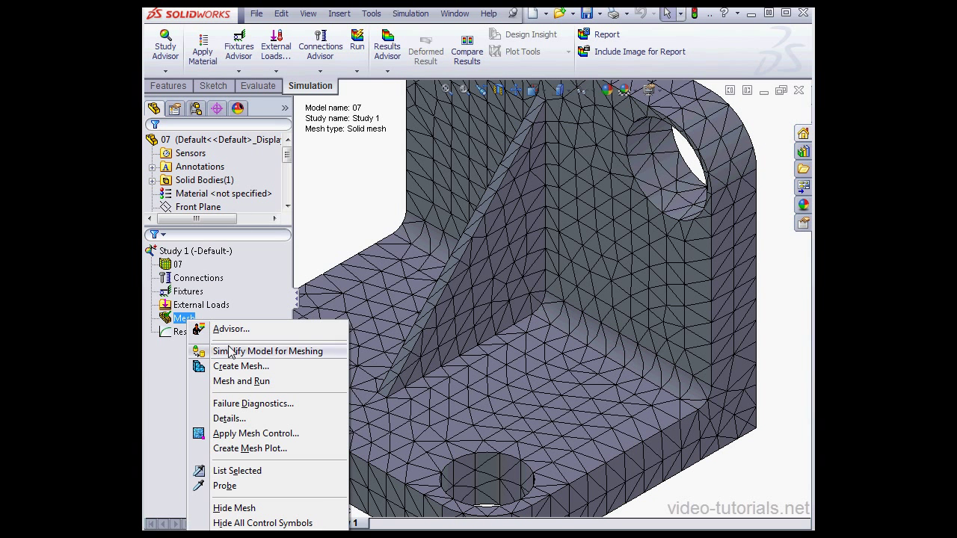
Define a mesh control on the triangular rib face with 0.5 mm element size and ratio 1.5
left_click(256, 434)
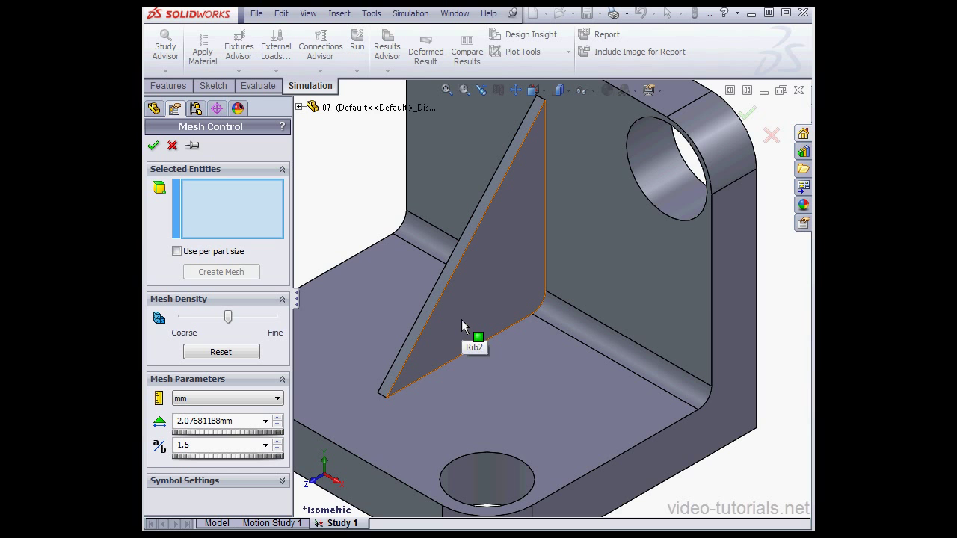
left_click(489, 282)
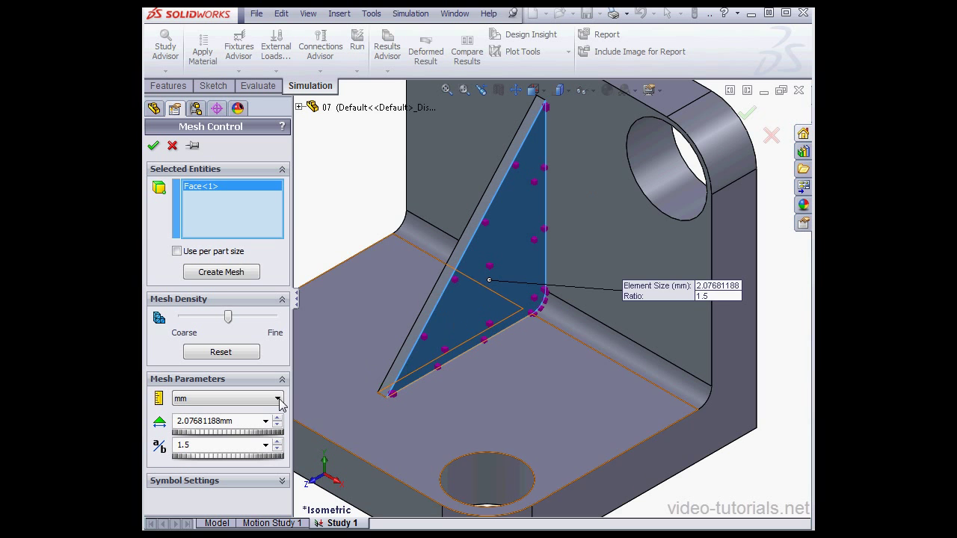
double_click(239, 421)
type(".5")
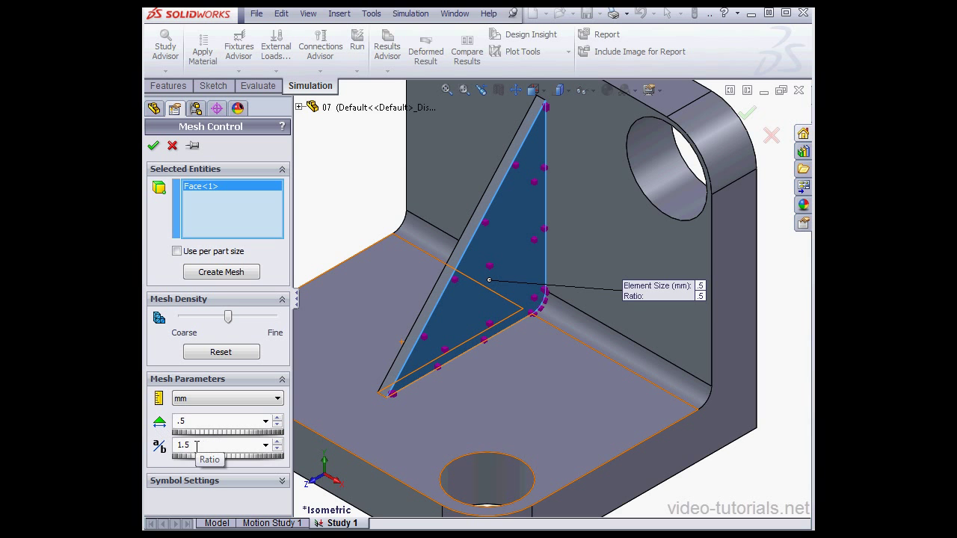
double_click(182, 446)
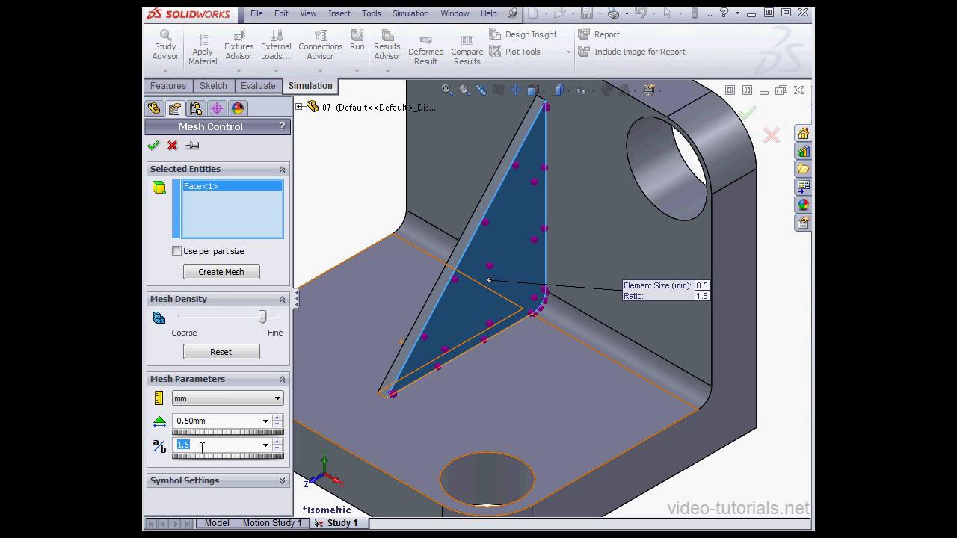
left_click(208, 447)
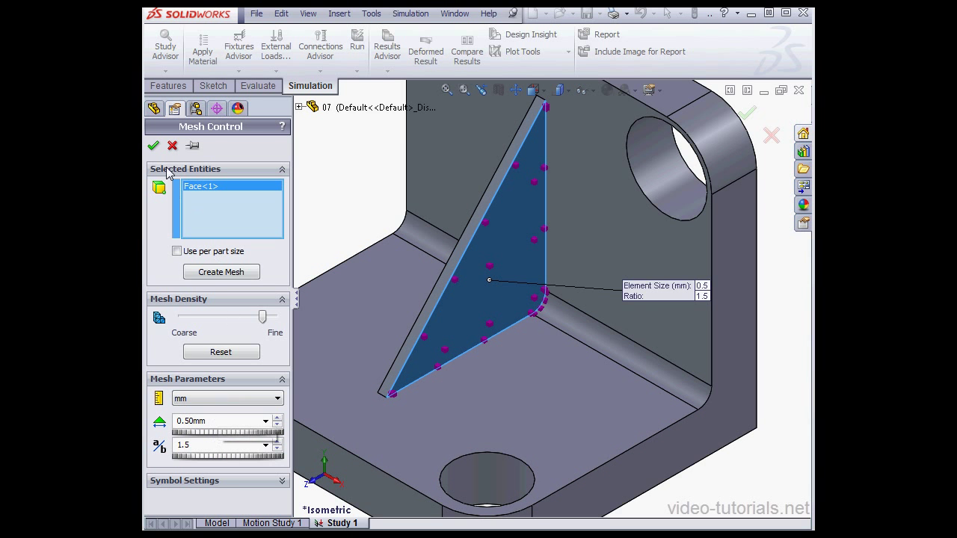
Apply the rib mesh control and regenerate the bracket mesh with it
left_click(154, 145)
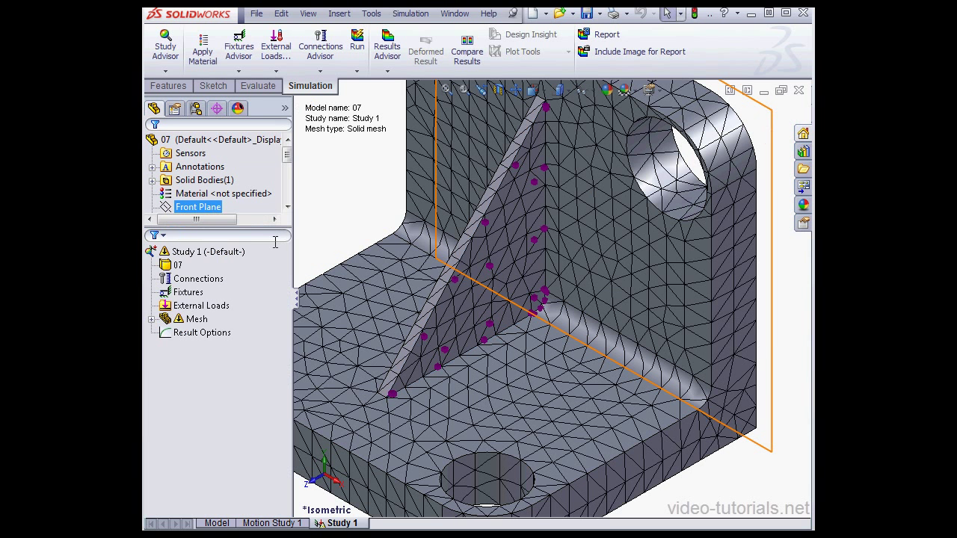
left_click(151, 320)
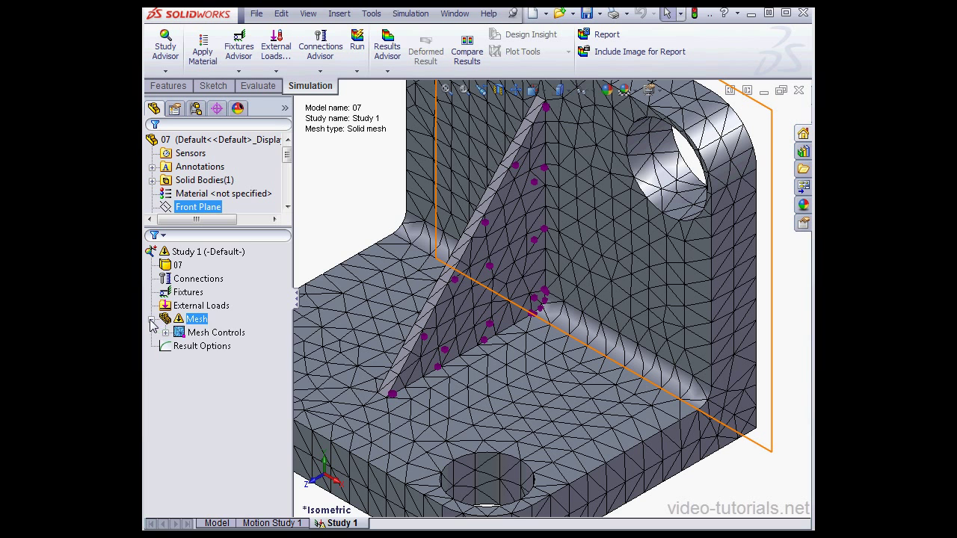
right_click(190, 320)
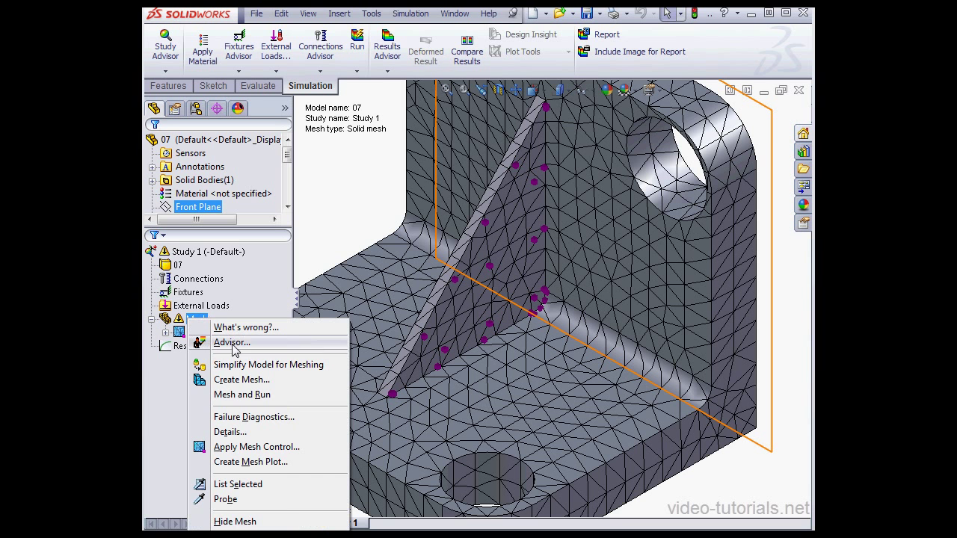
left_click(259, 380)
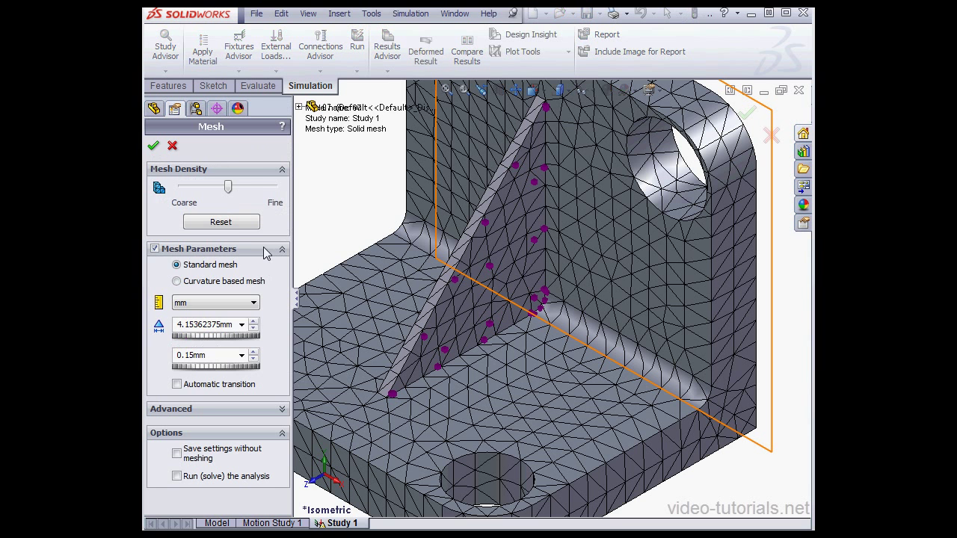
left_click(154, 147)
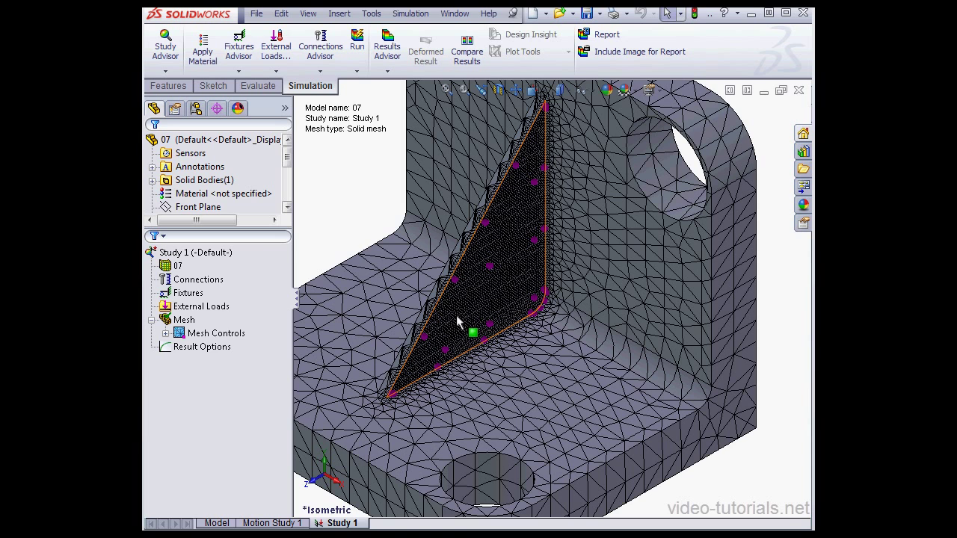
Zoom out to compare the dense rib mesh with the coarser bracket mesh, then select the part
scroll(477, 358, "down", 4)
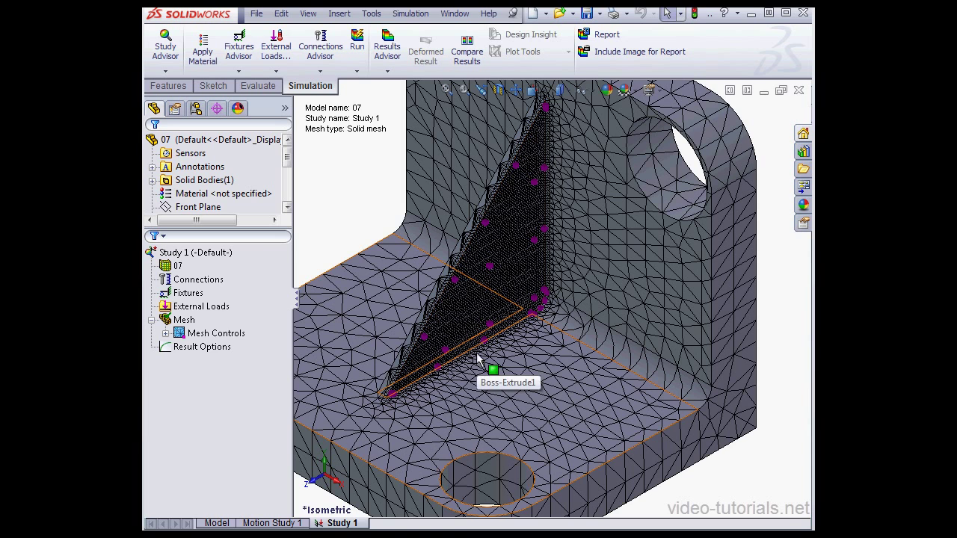
scroll(477, 359, "down", 4)
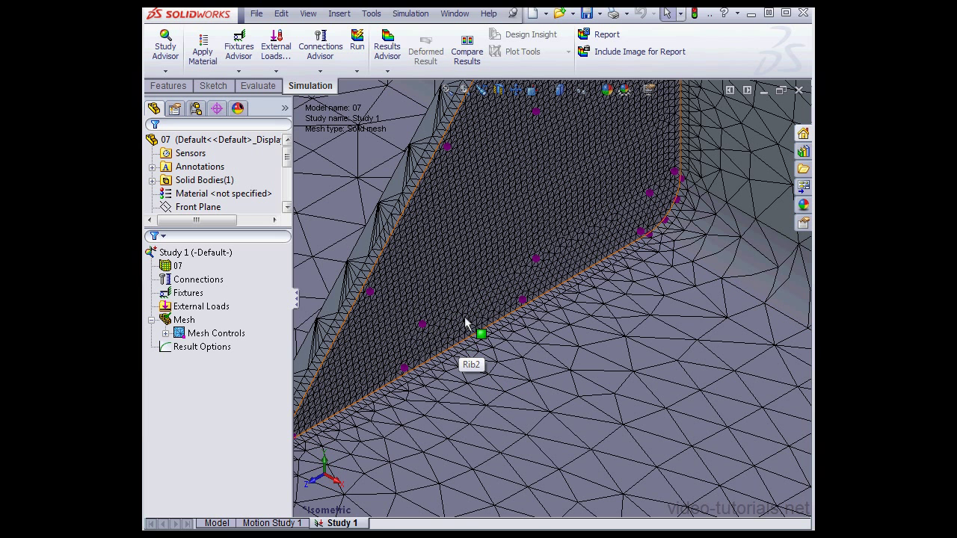
scroll(523, 359, "up", 2)
scroll(533, 379, "up", 2)
scroll(531, 379, "up", 3)
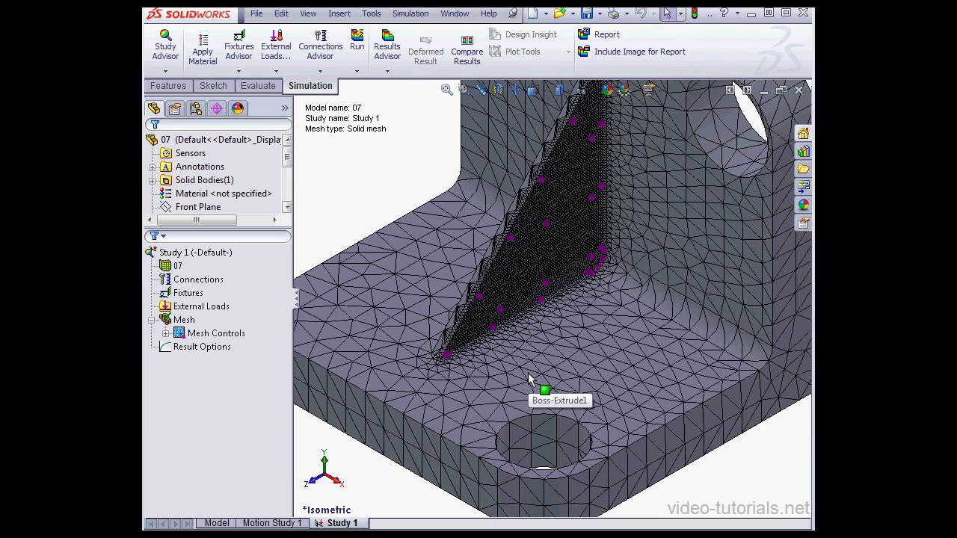
left_click(532, 383)
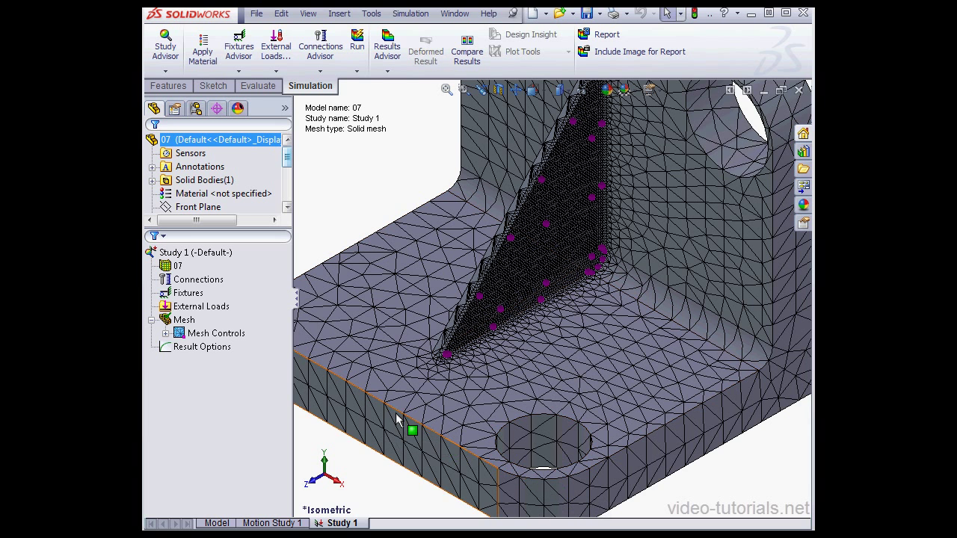
Add a mesh control on the bolt hole's inner face with 1.00 mm element size and ratio 1.5
right_click(212, 334)
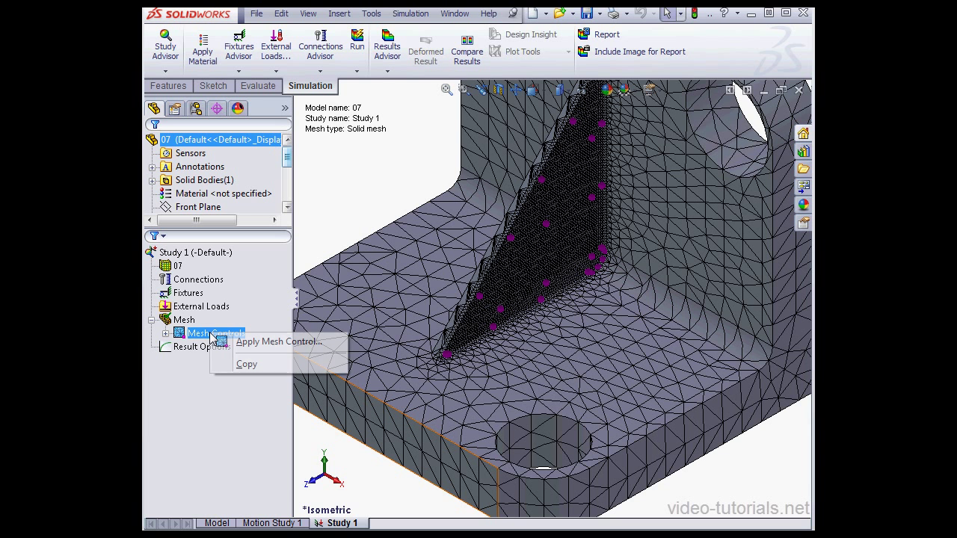
left_click(245, 343)
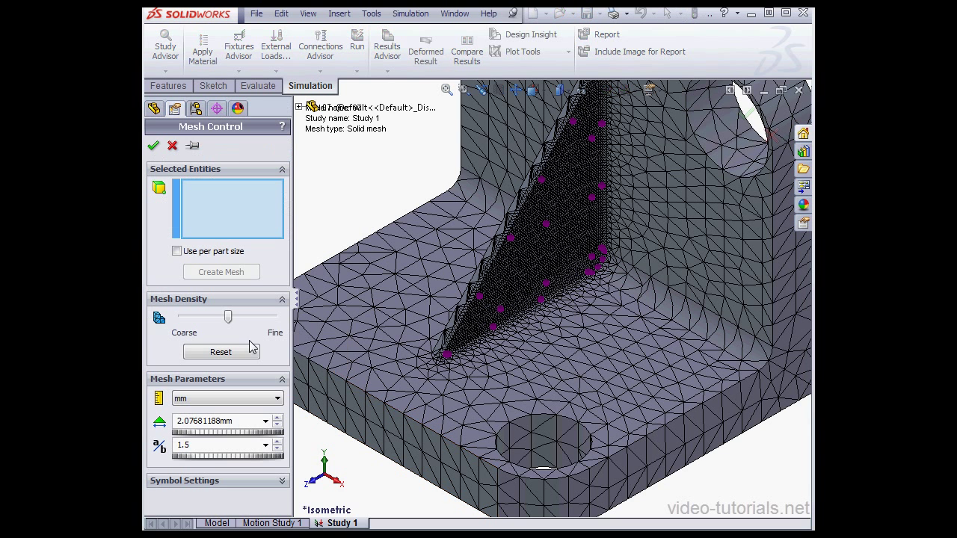
left_click(560, 437)
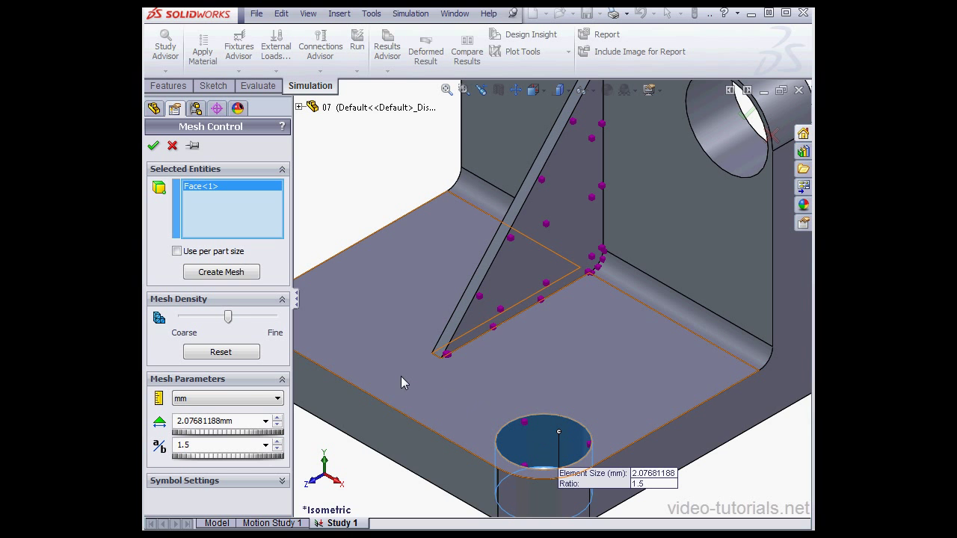
double_click(240, 420)
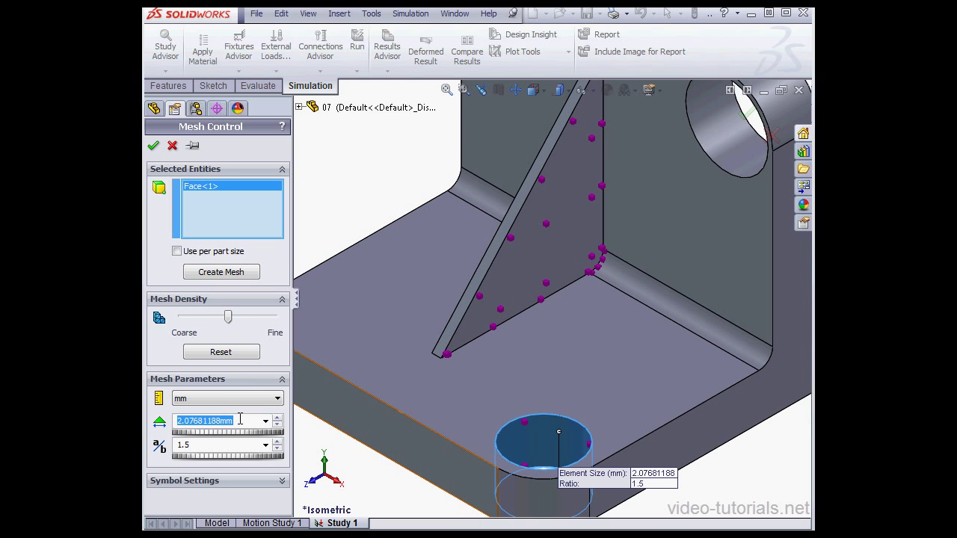
type("1")
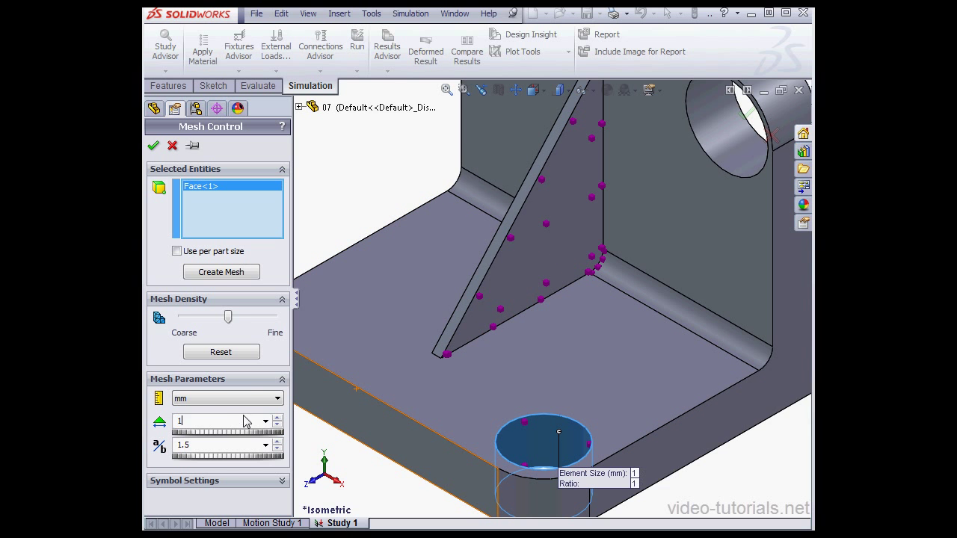
double_click(209, 444)
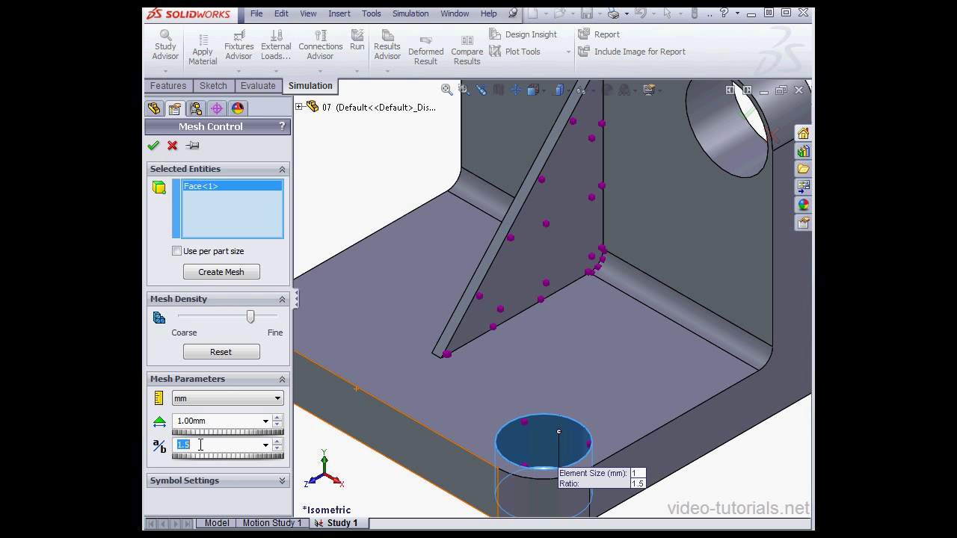
left_click(200, 445)
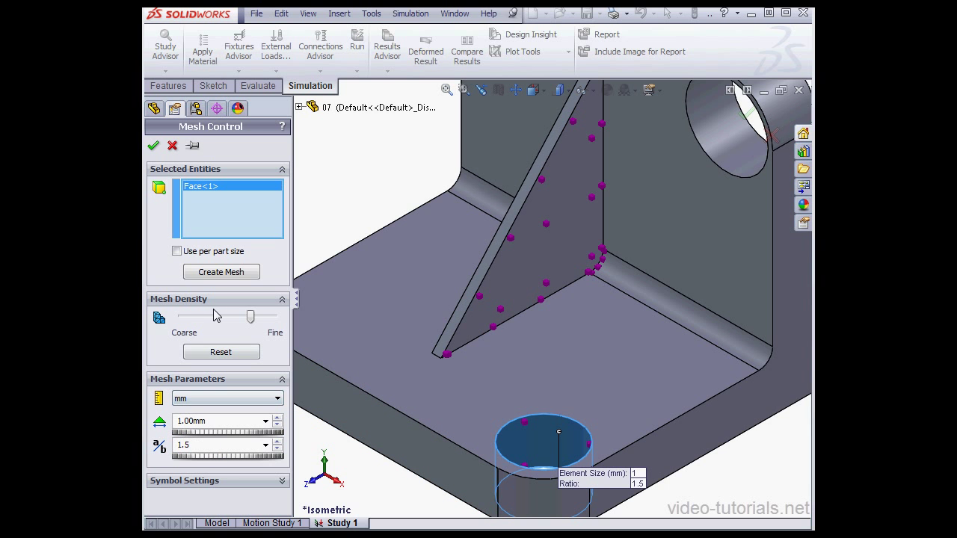
Accept the hole mesh control and regenerate the mesh so the hole wall is refined
left_click(153, 145)
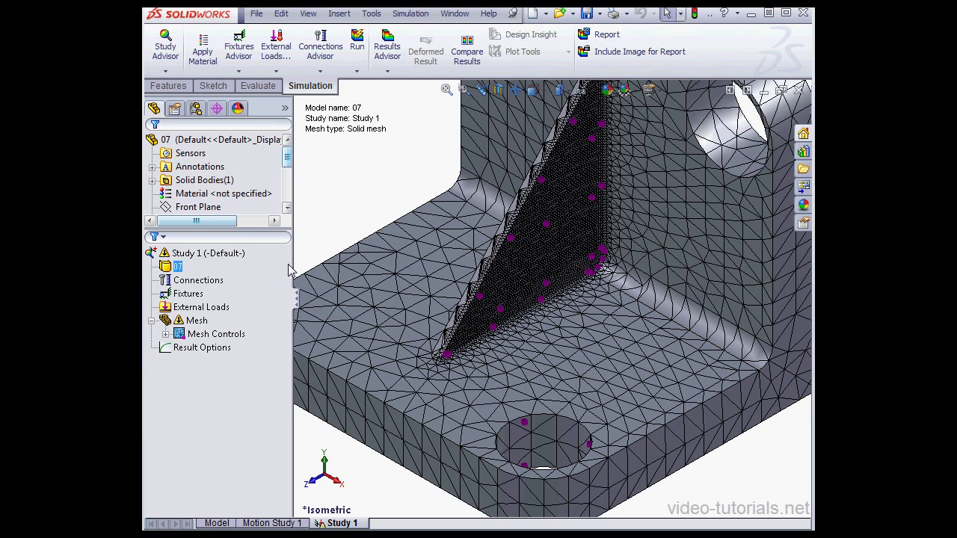
right_click(189, 322)
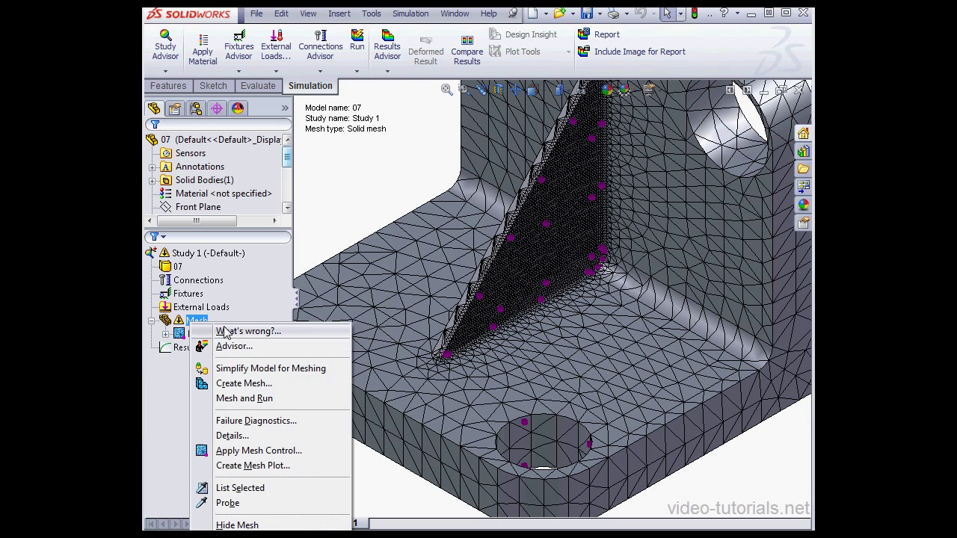
left_click(253, 383)
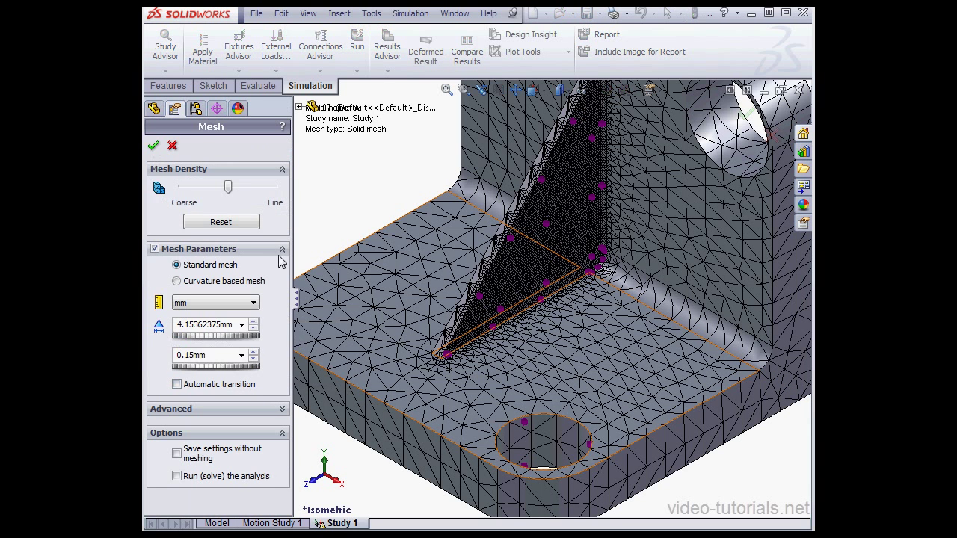
left_click(153, 145)
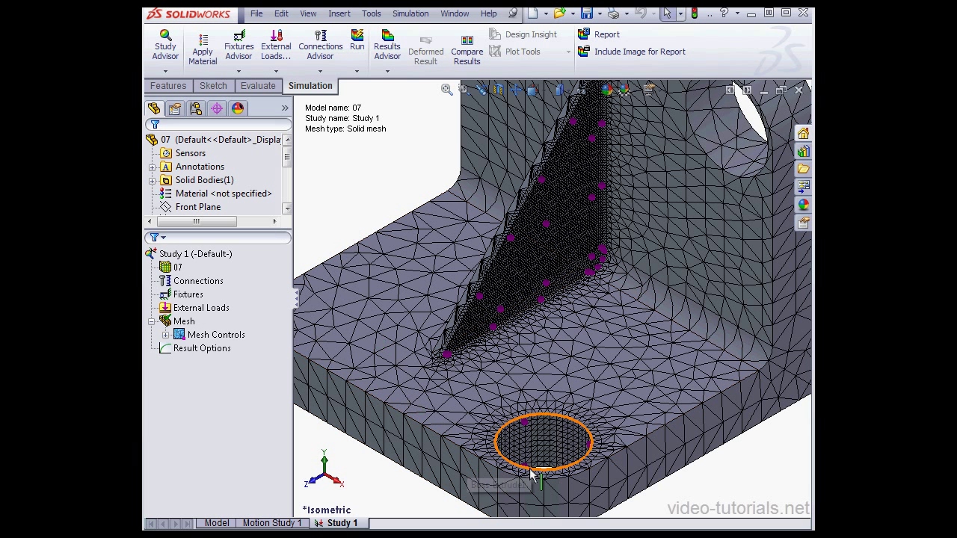
left_click(179, 336)
Open Control-2's definition to confirm its 1.00 mm size and 1.5 ratio, then cancel unchanged
left_click(166, 336)
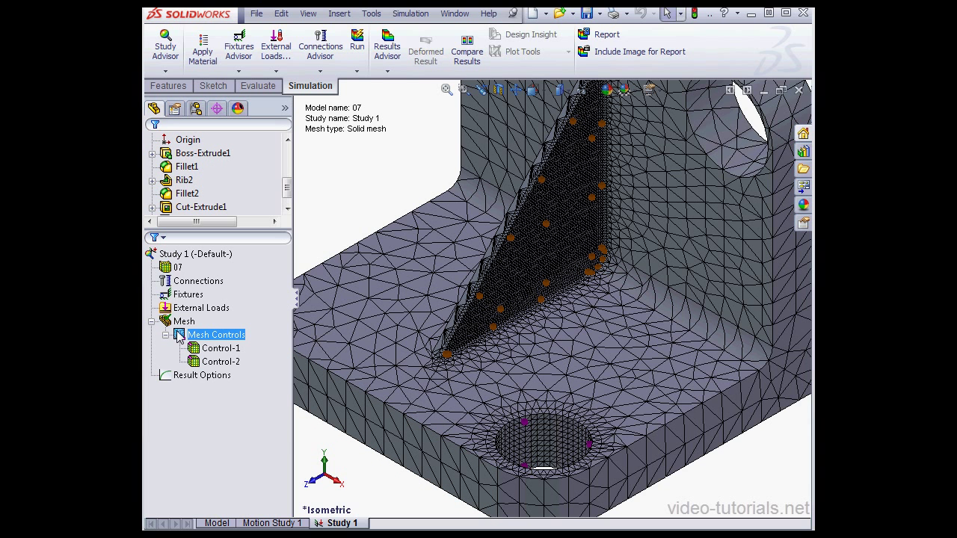
left_click(218, 365)
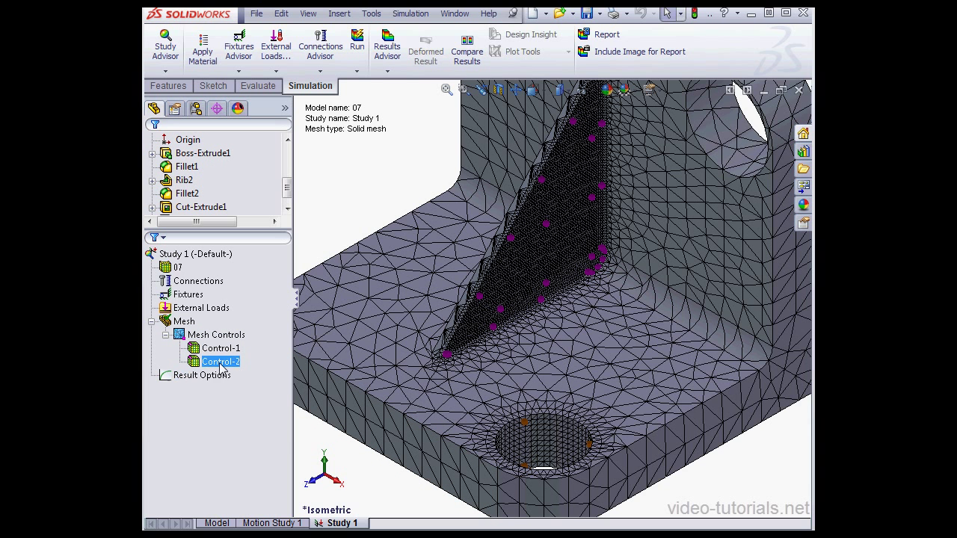
right_click(221, 366)
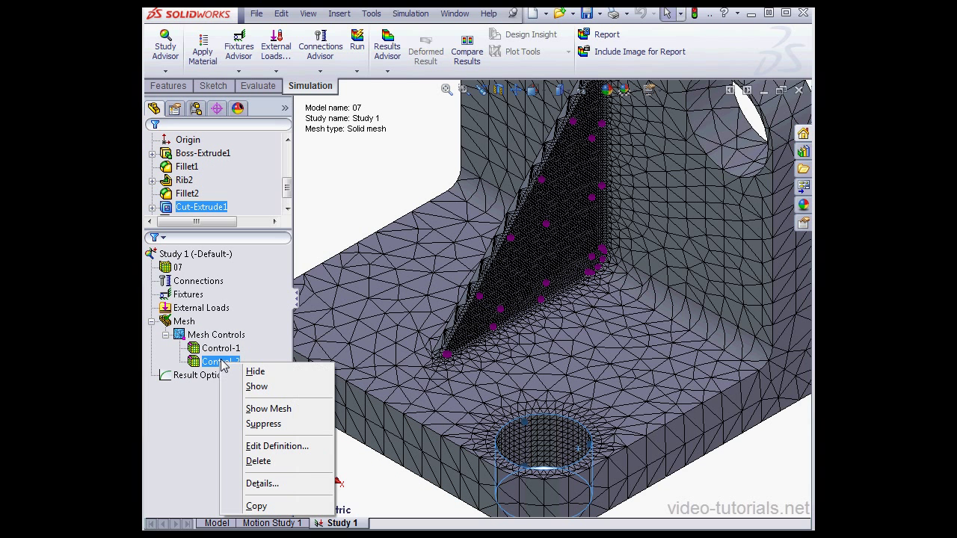
left_click(300, 446)
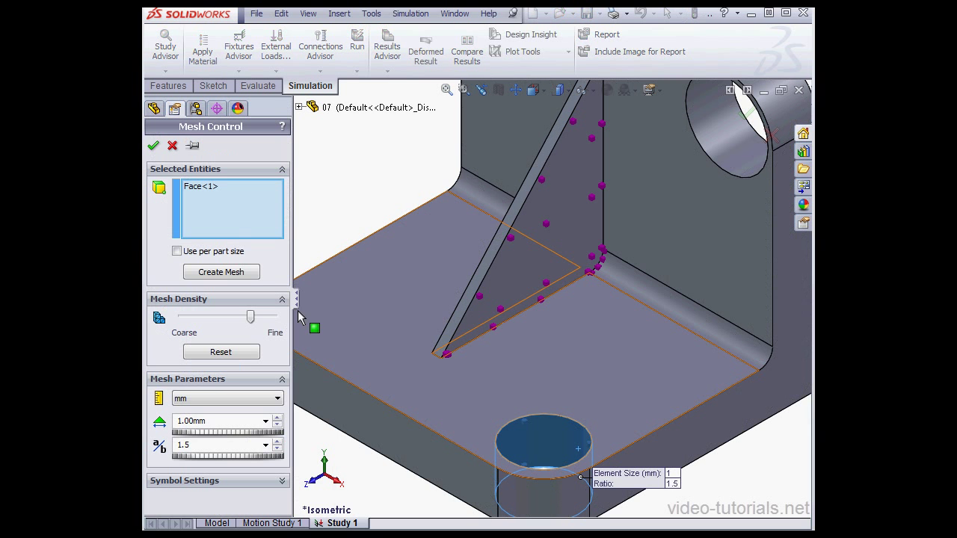
left_click(172, 145)
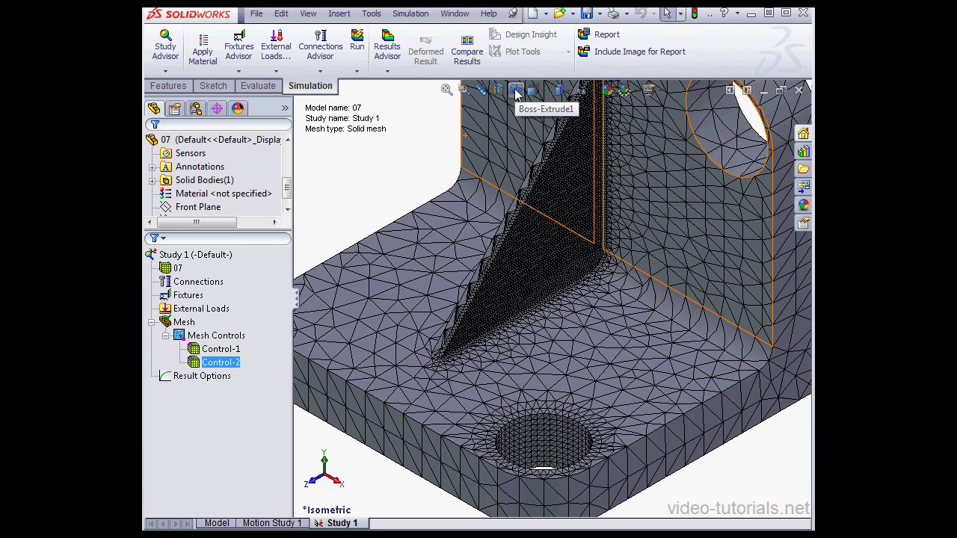
Orbit the bracket so the upright wall with its hole faces forward, and select Mesh Controls
middle_click_drag(632, 179, 550, 266)
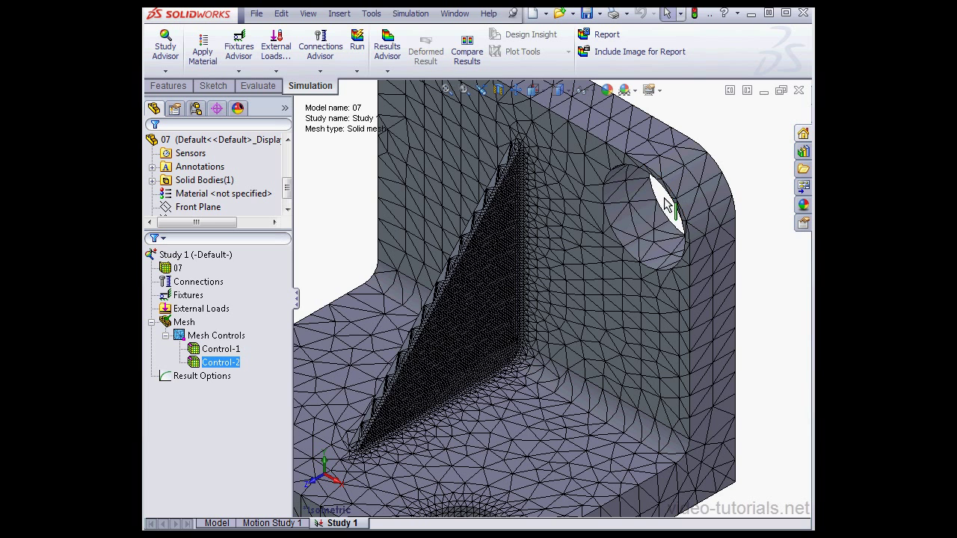
left_click(217, 336)
Create Control-3 on the upper hole's inner face with 0.25 mm element size and ratio 1.5
right_click(213, 340)
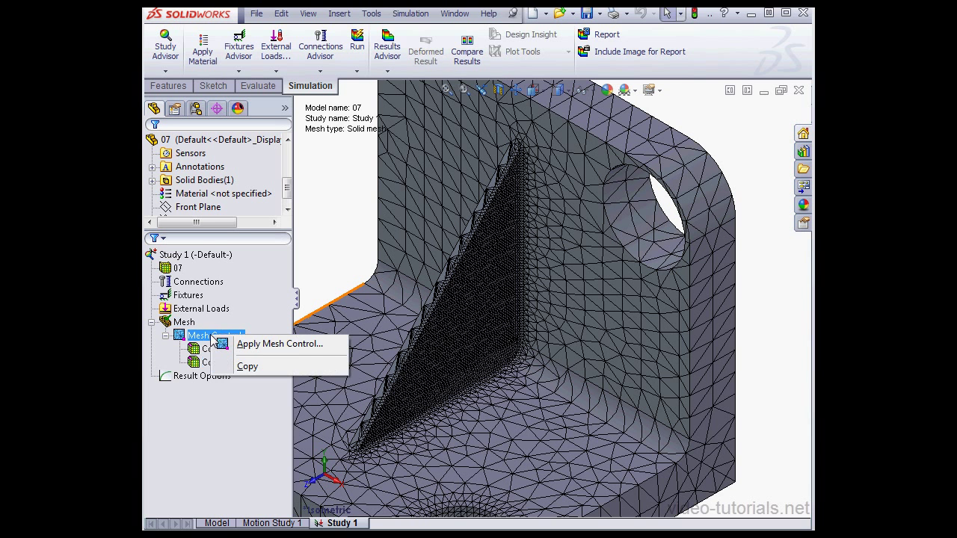
left_click(252, 345)
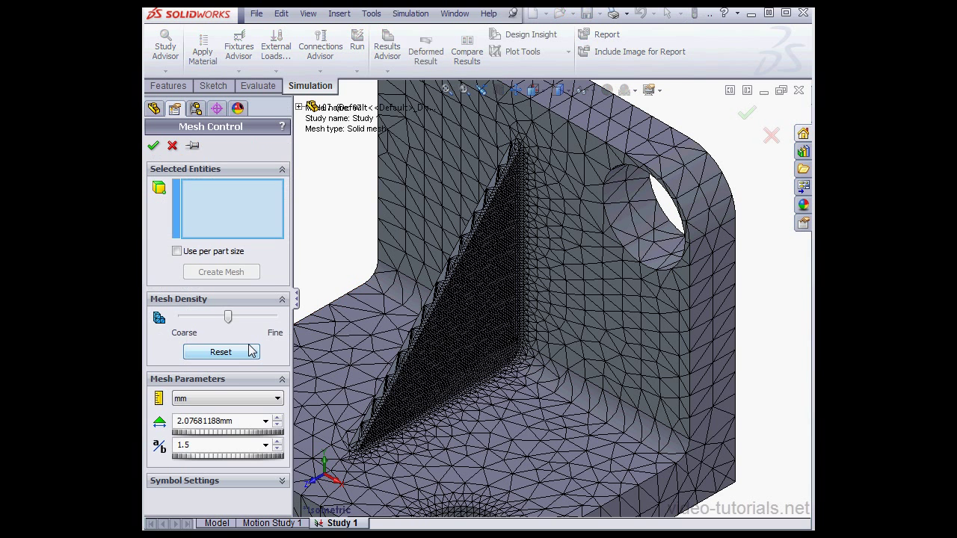
left_click(655, 243)
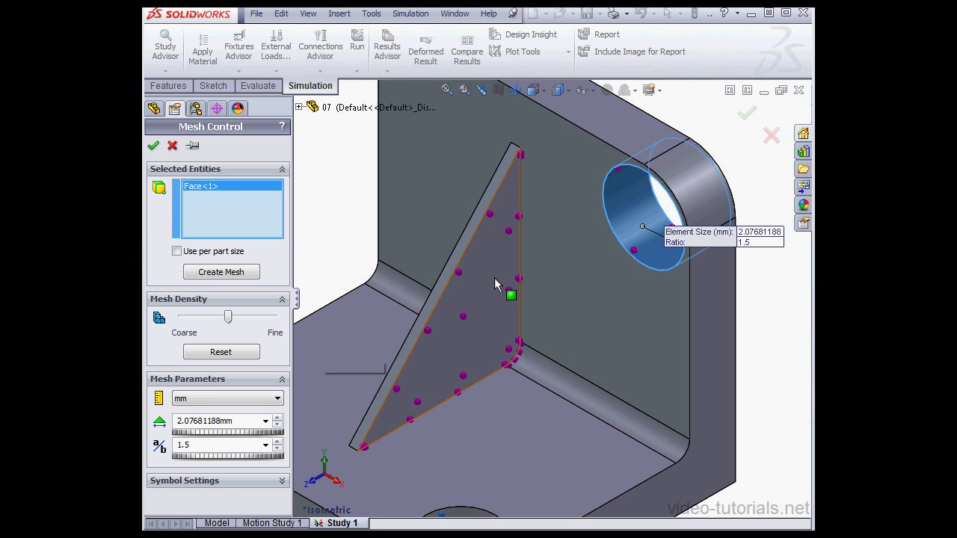
double_click(223, 421)
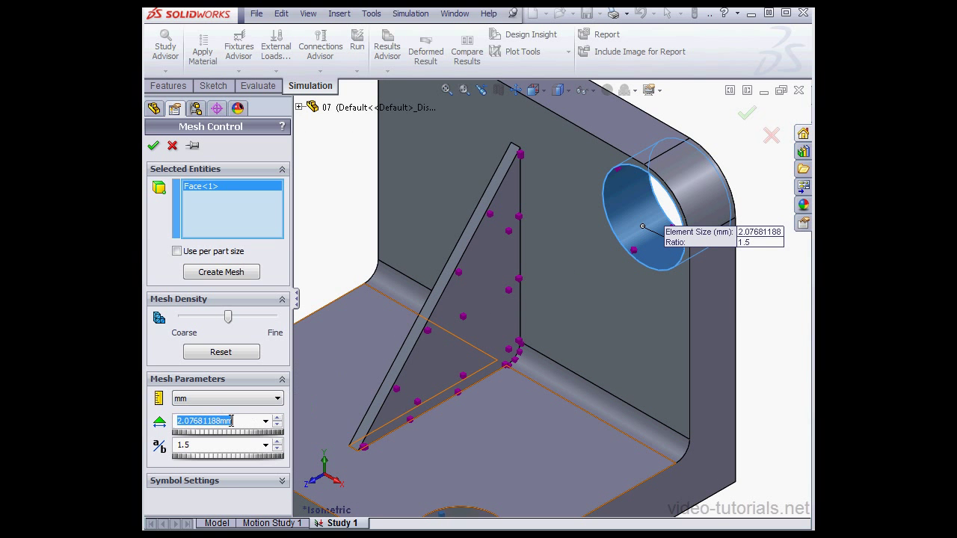
type(".25")
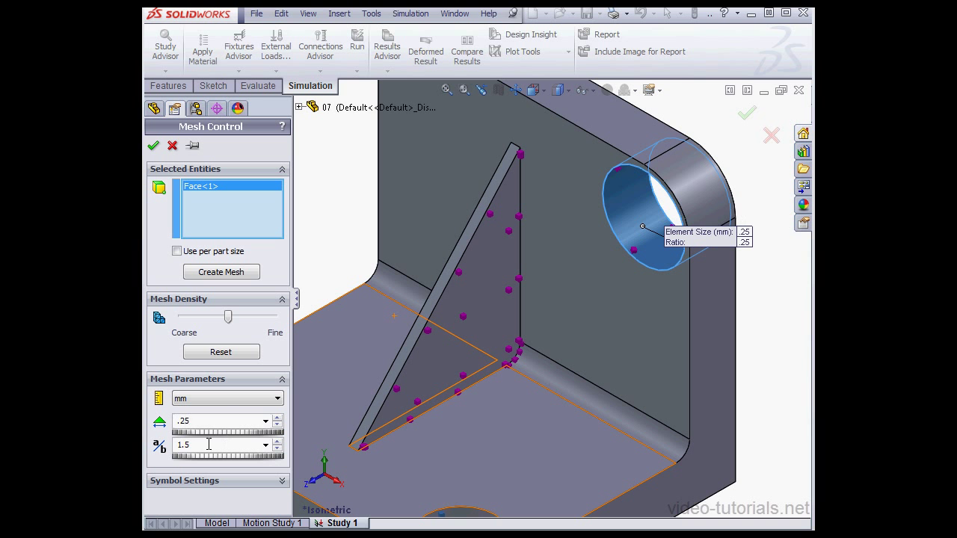
double_click(188, 446)
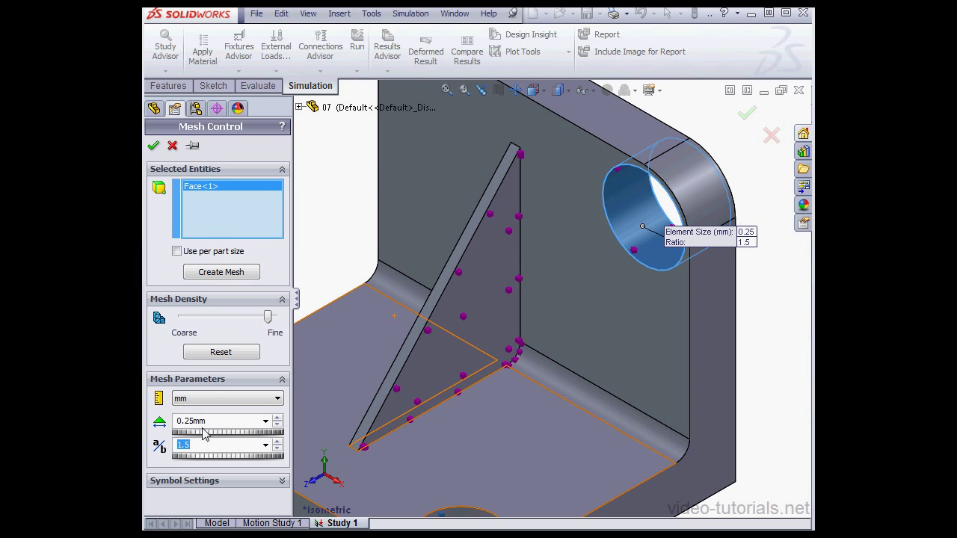
left_click(153, 145)
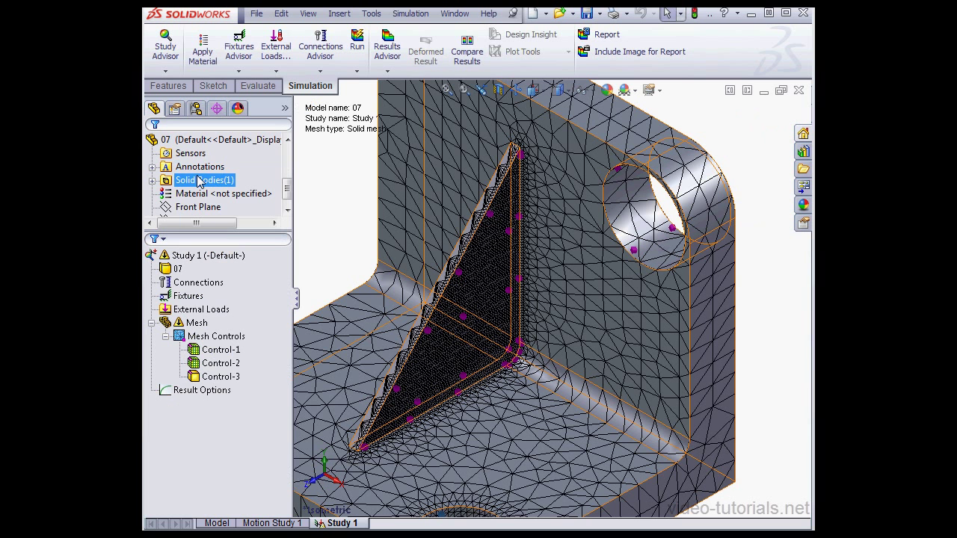
Regenerate the bracket mesh with all three mesh controls, including Control-3
right_click(202, 324)
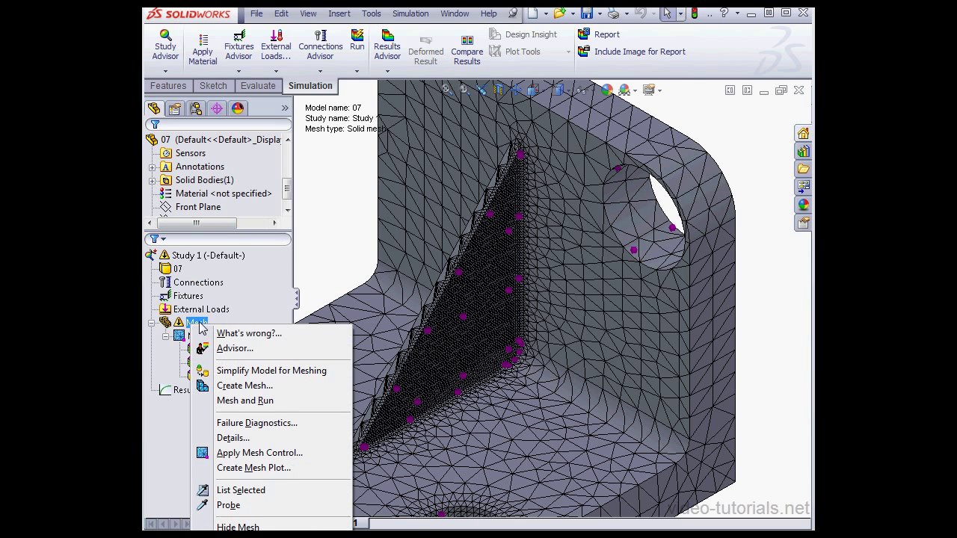
left_click(245, 386)
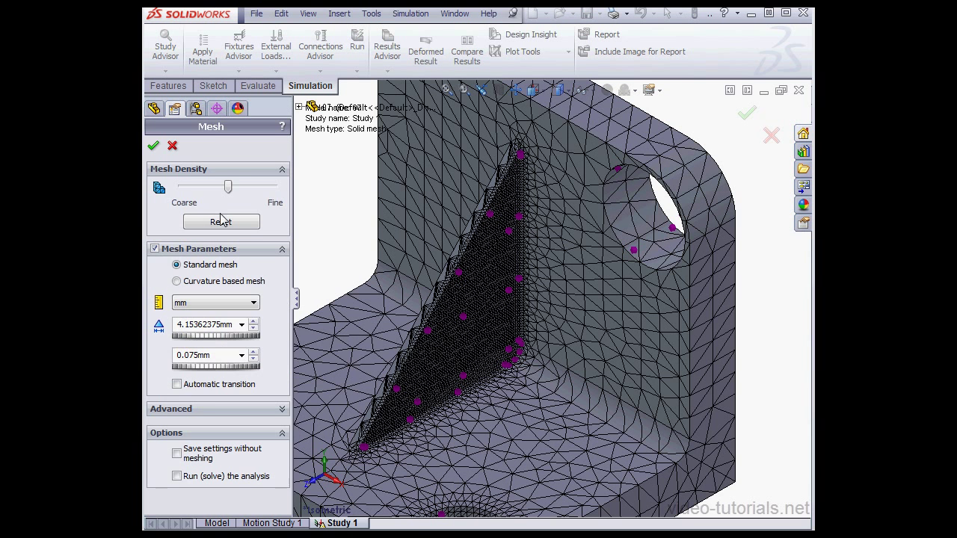
left_click(153, 145)
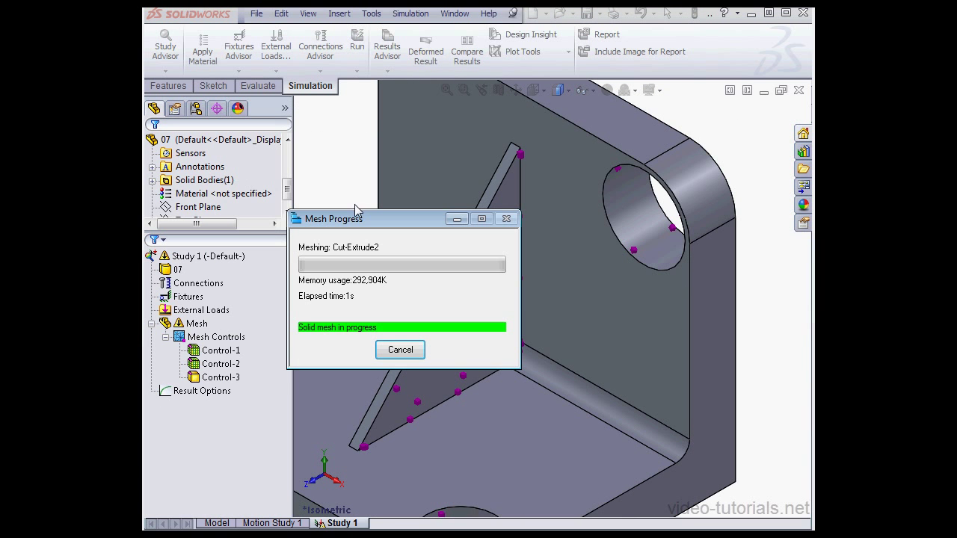